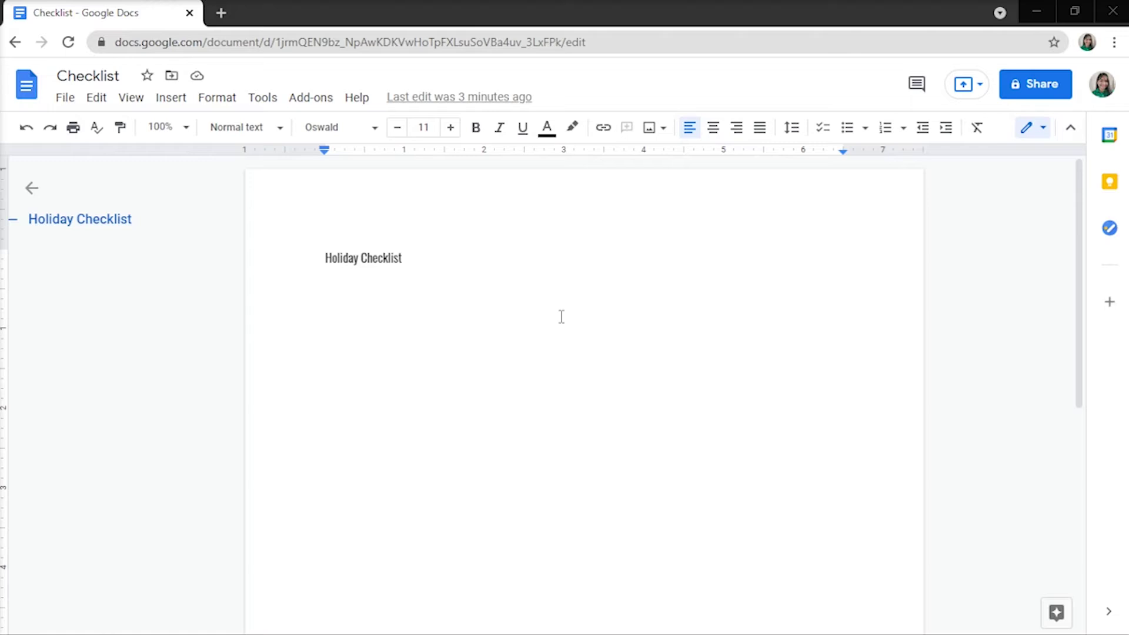
# - Turn the empty line below the Holiday Checklist title into a Checklist item
pyautogui.click(872, 137)
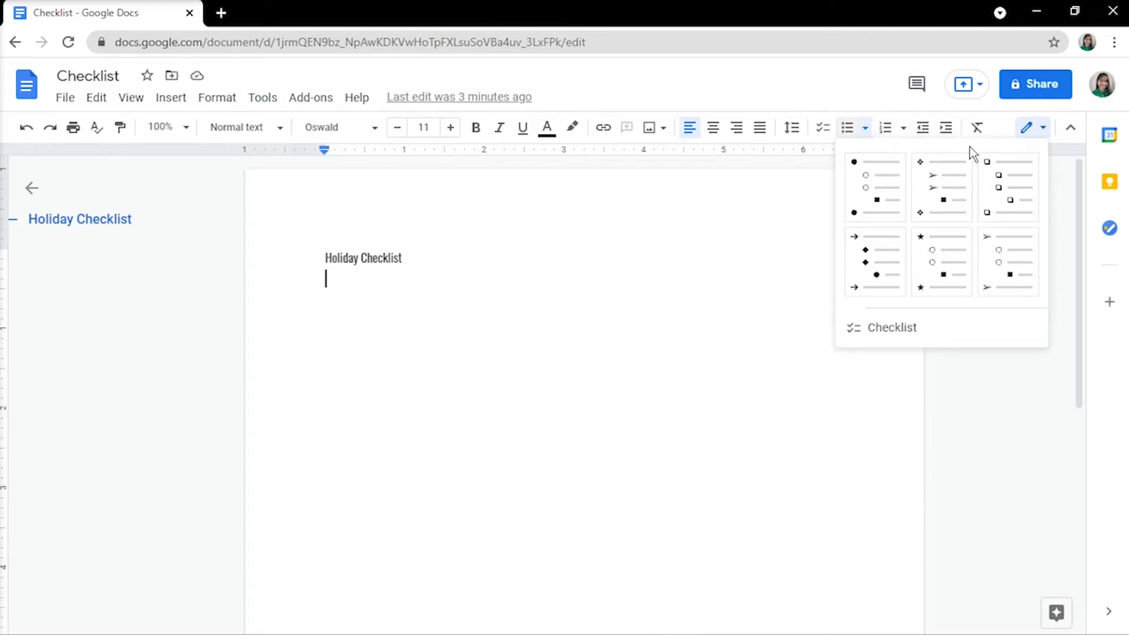
pyautogui.click(990, 179)
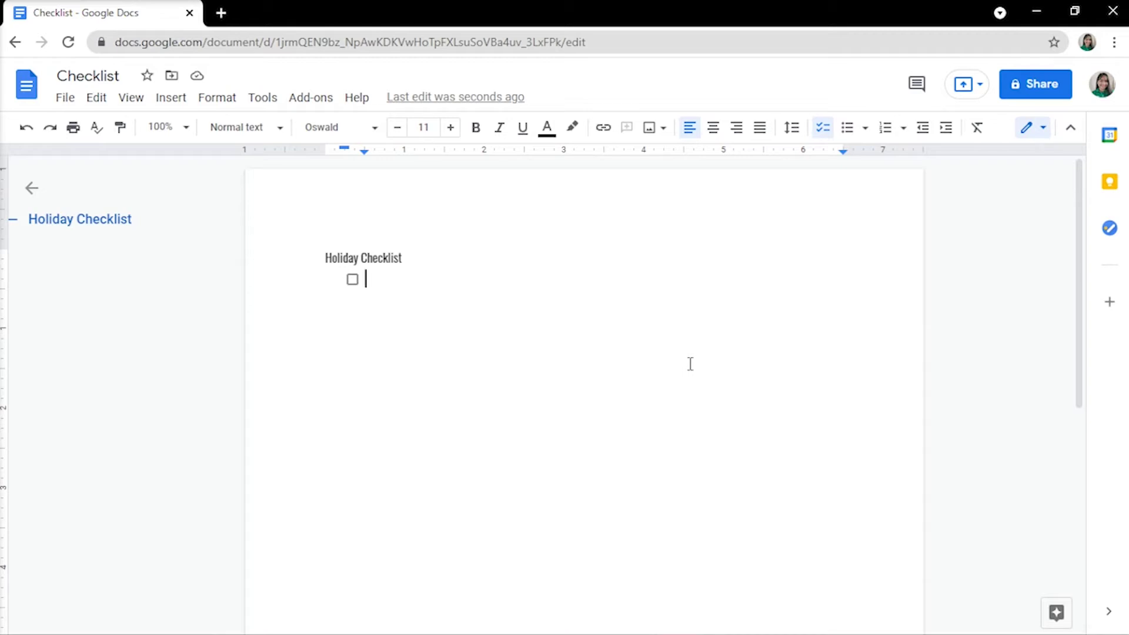
pyautogui.write('Passport')
# - Enter the holiday items Passport, Sunscreen, Swimming Attire through Toiletries and Travel Insurance, one per line
pyautogui.press('Return')
pyautogui.write('Sunscreen')
pyautogui.press('Return')
pyautogui.write('Swimming Attire')
pyautogui.press('Return')
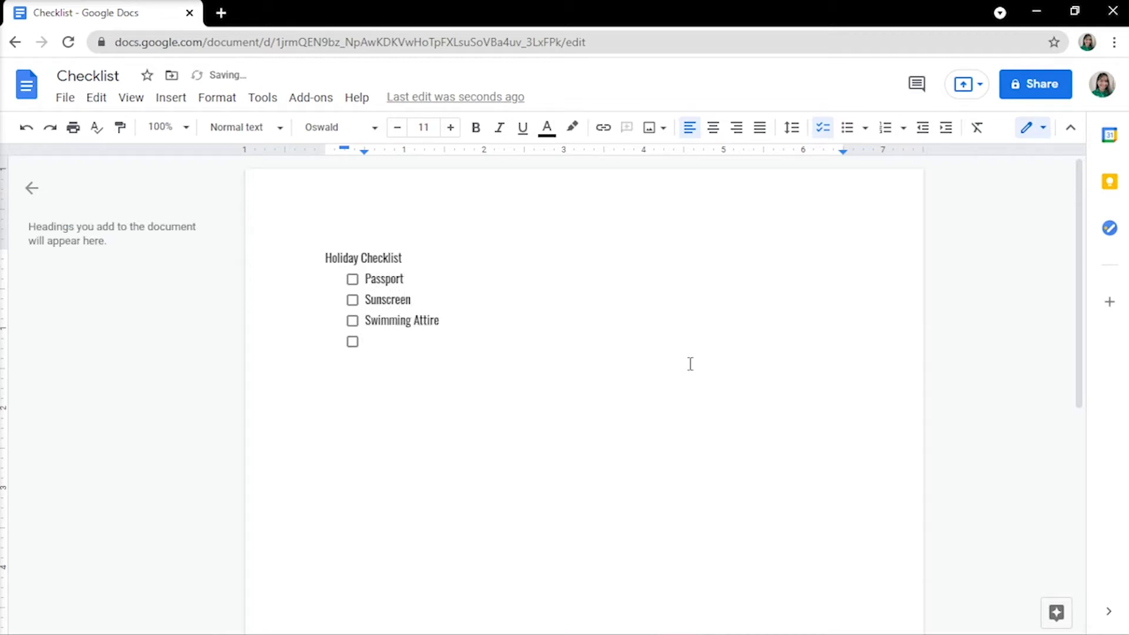
pyautogui.write('Clothes')
pyautogui.press('Return')
pyautogui.write('First Aid Kit')
pyautogui.press('Return')
pyautogui.write('Camera')
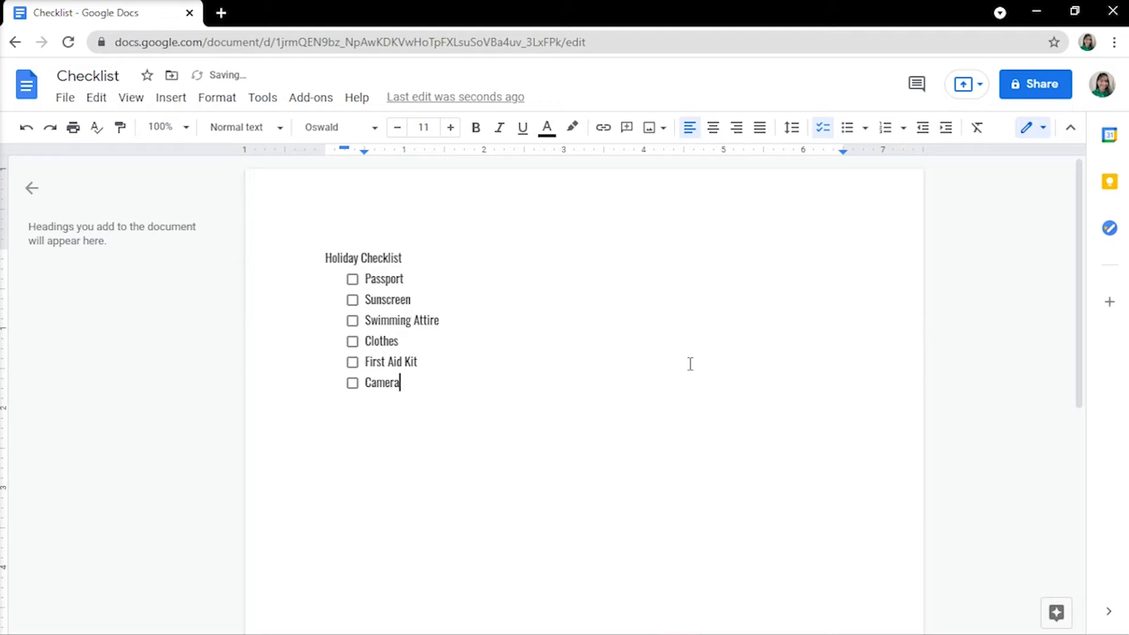
pyautogui.press('Return')
pyautogui.write('A good book')
pyautogui.press('Return')
pyautogui.write('s')
pyautogui.press('Return')
pyautogui.write('Travel Insurance Do')
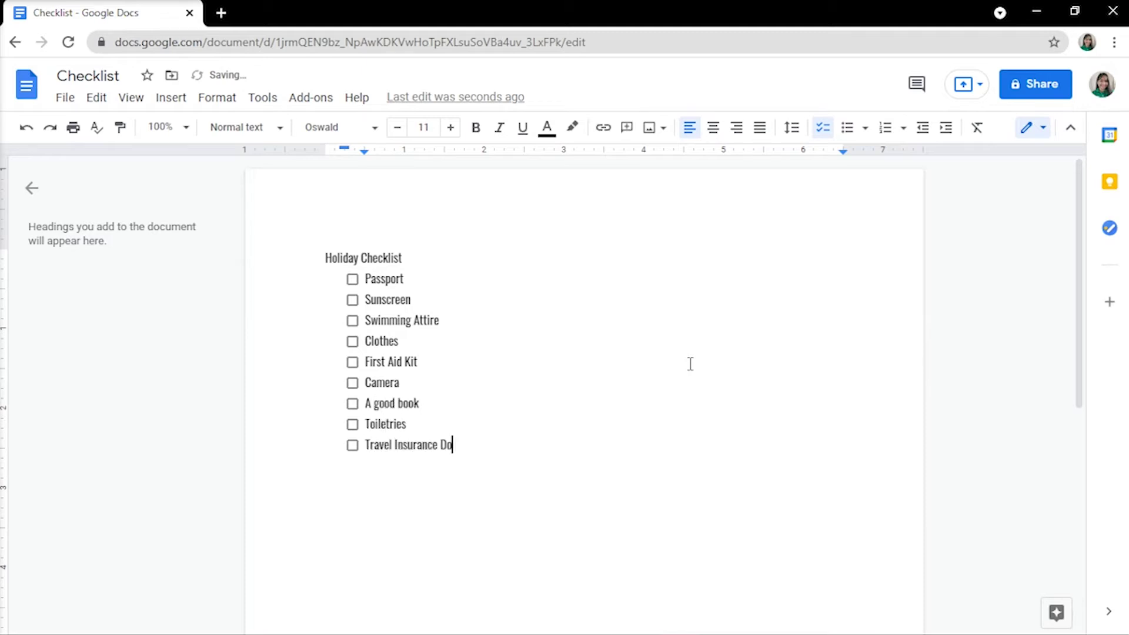
pyautogui.write('cuments')
pyautogui.press('Return')
pyautogui.write('Mobile Phone')
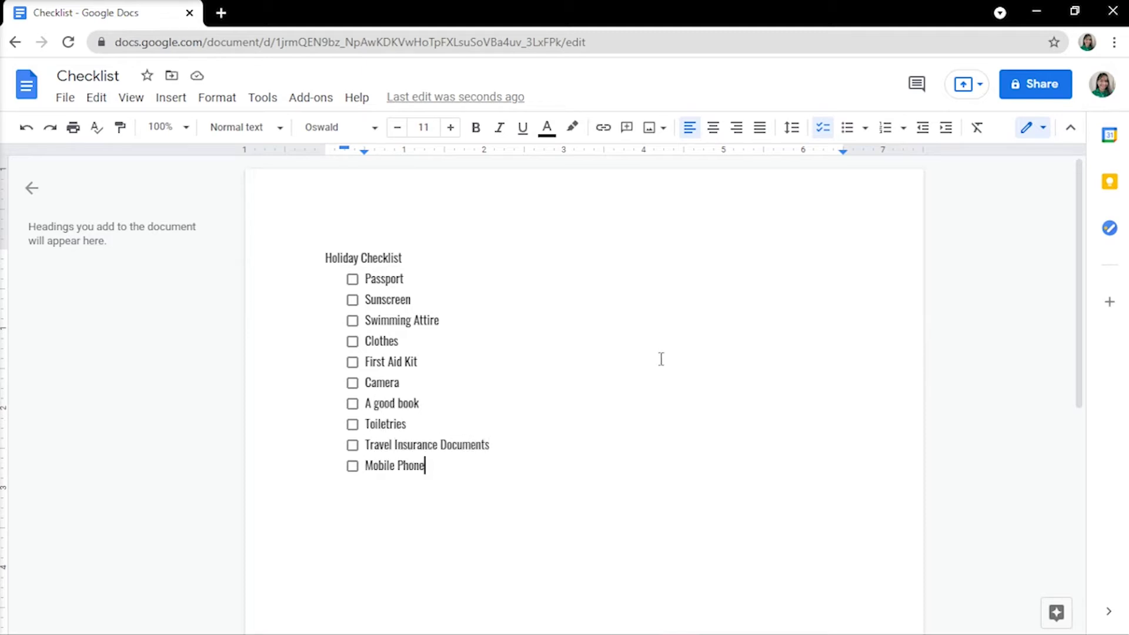
# - Check the boxes for Passport, Sunscreen, Swimming Attire, A good book, Camera and Mobile Phone
pyautogui.click(351, 280)
pyautogui.click(352, 300)
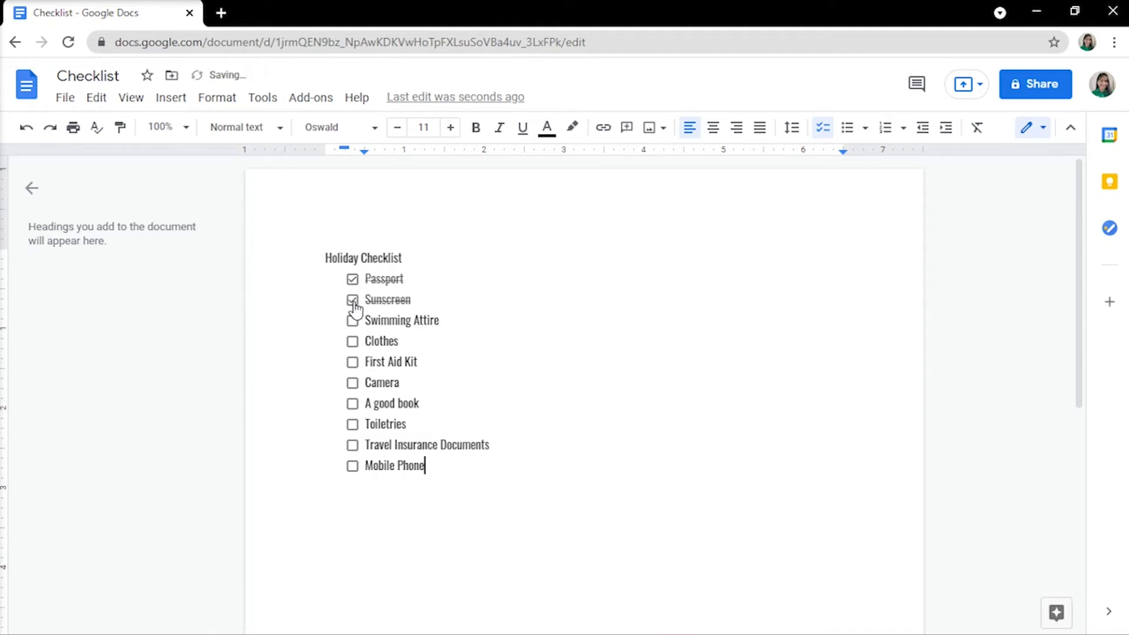
pyautogui.click(352, 321)
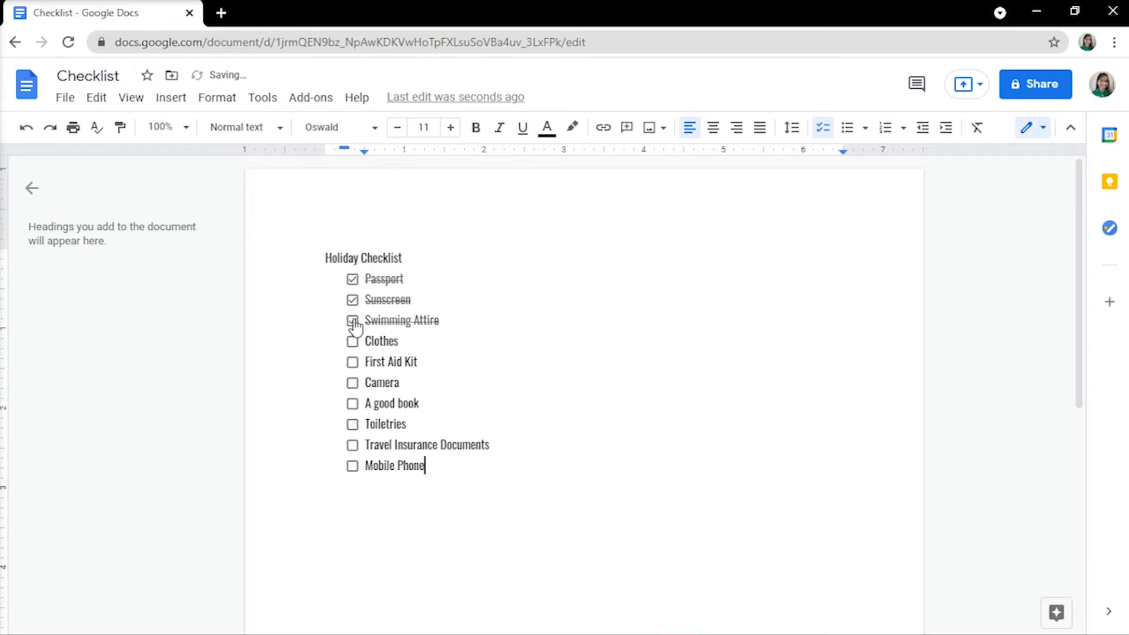
pyautogui.click(352, 404)
pyautogui.click(352, 385)
pyautogui.click(353, 465)
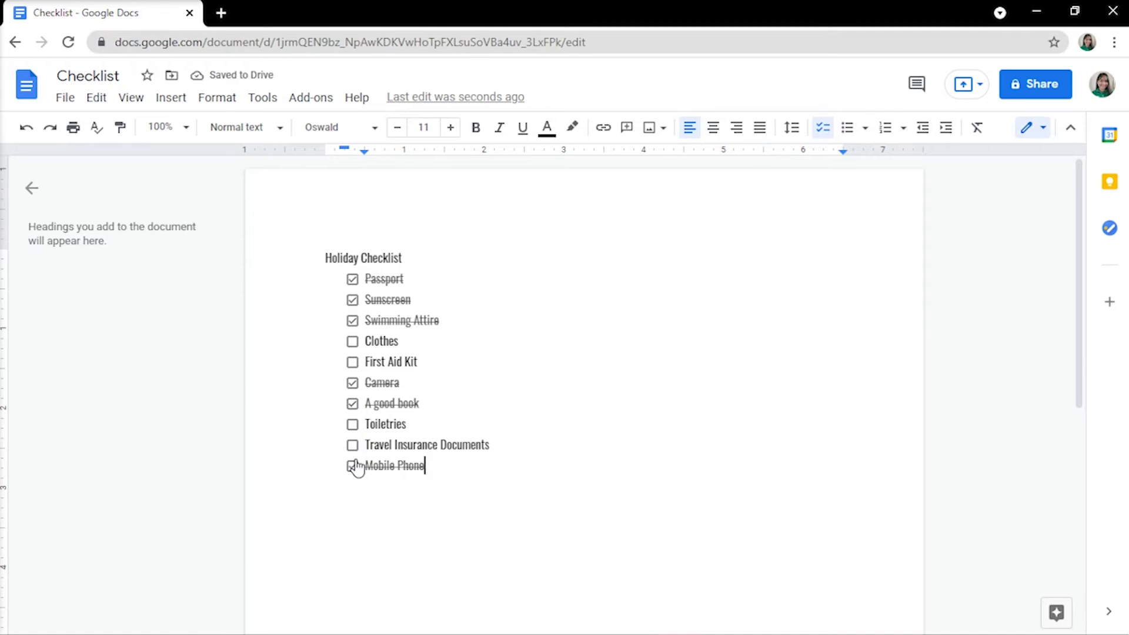
# - Open the Share dialog for the Holiday Checklist document
pyautogui.click(1057, 85)
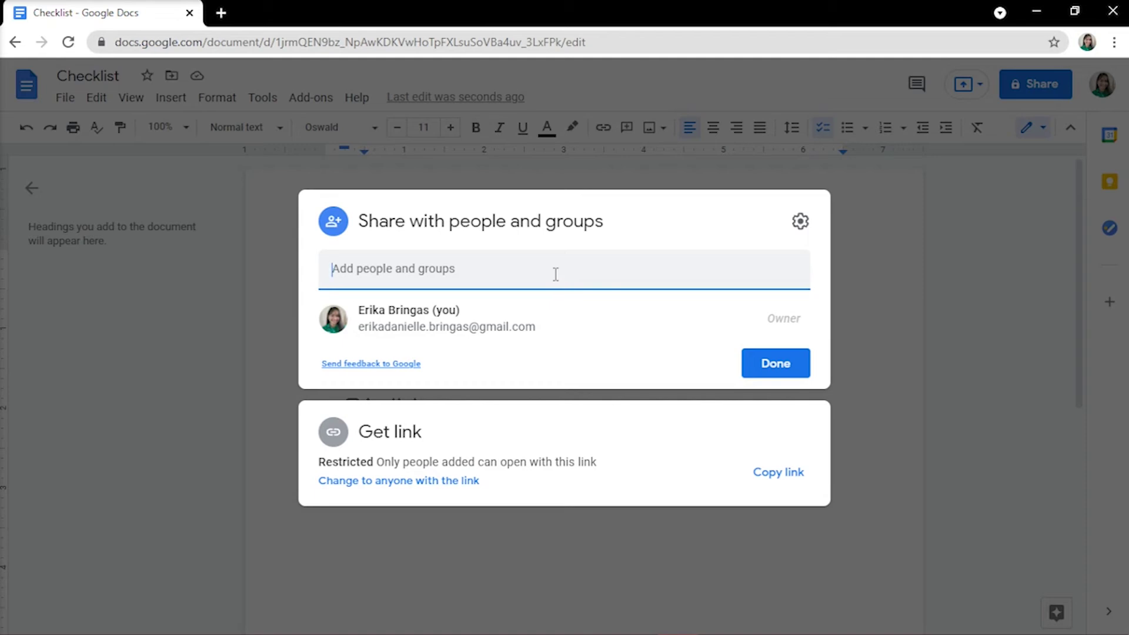
# - Set general access to anyone with the link, with Editor permission
pyautogui.click(444, 481)
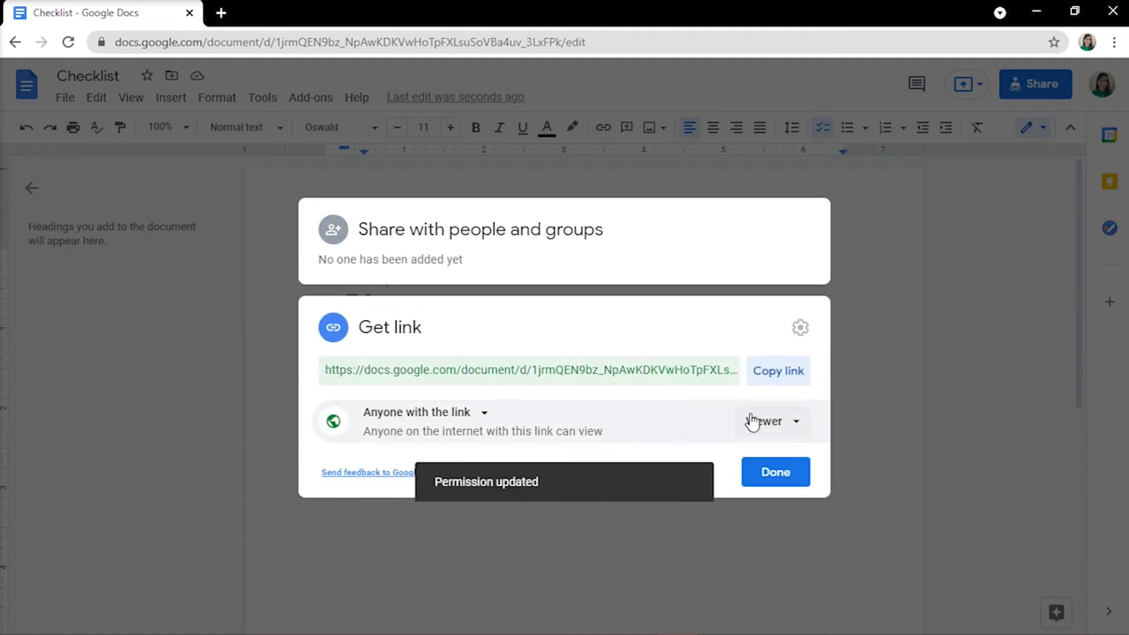
pyautogui.click(761, 424)
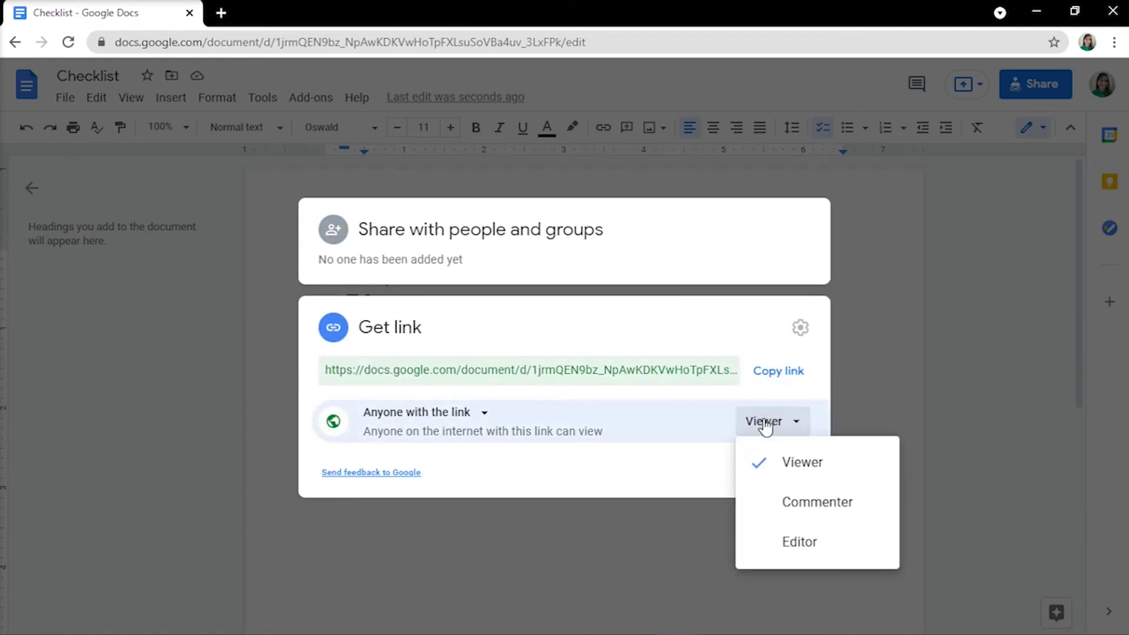
pyautogui.click(787, 541)
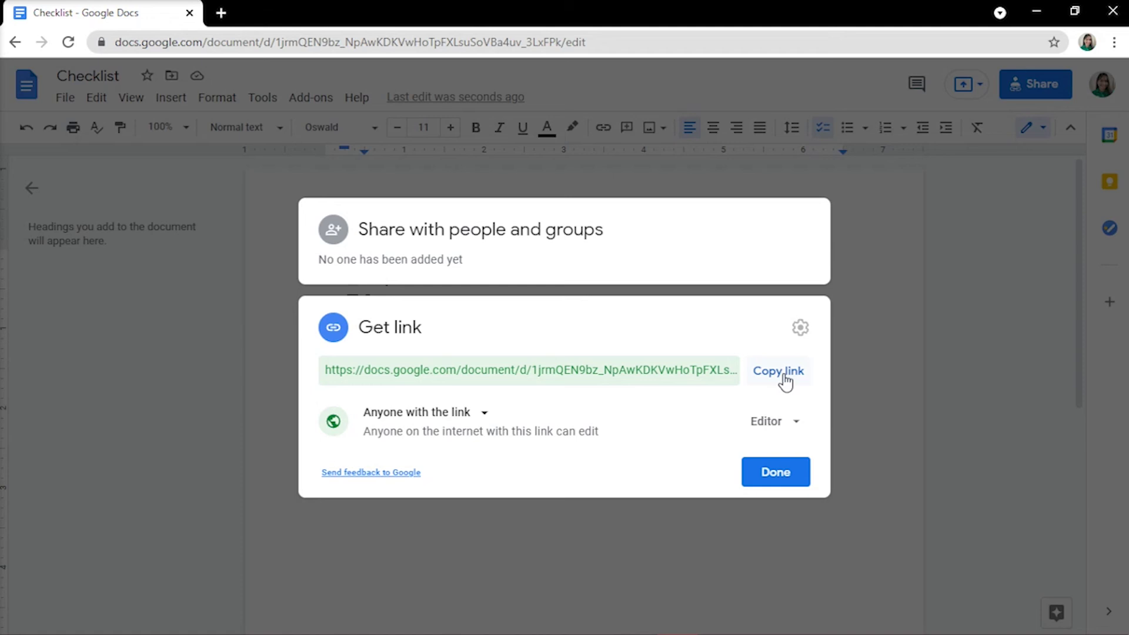
# - Close the sharing dialog with Done, keeping the link editable
pyautogui.click(789, 473)
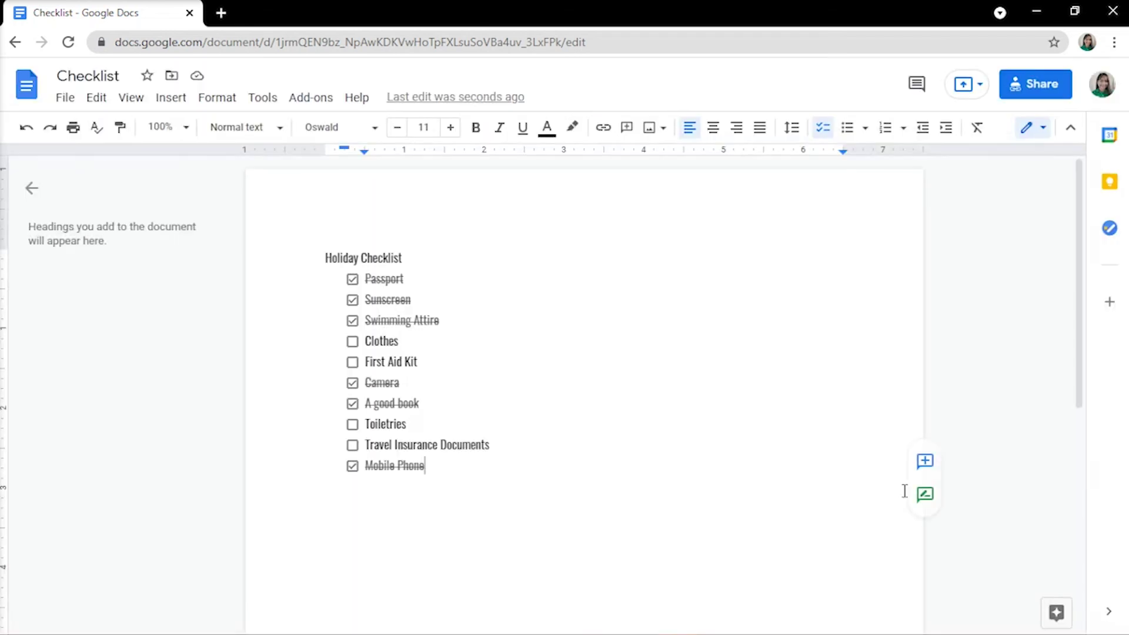